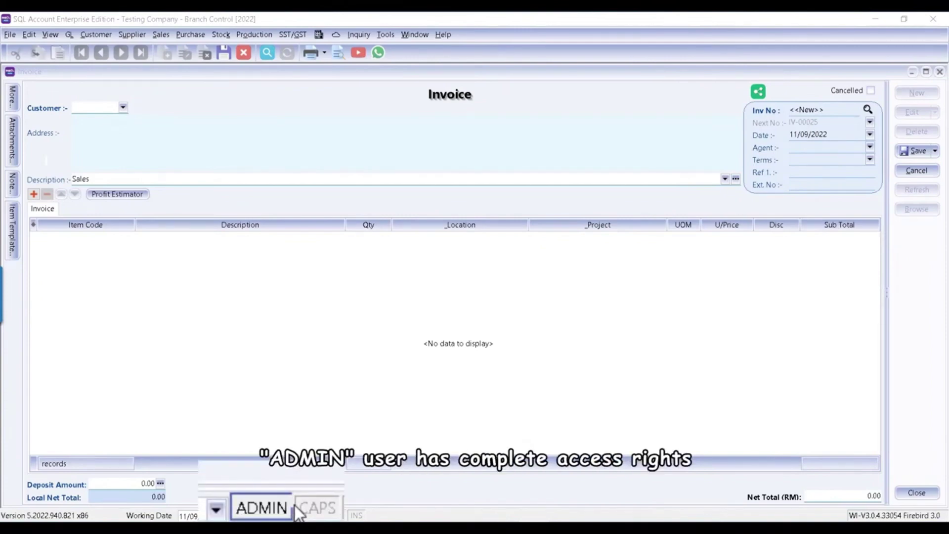
- Compare the admin's and Yuki's customer lists, then view Yuki's allowed projects and agents
{"action": "left_click", "coordinate": [123, 107]}
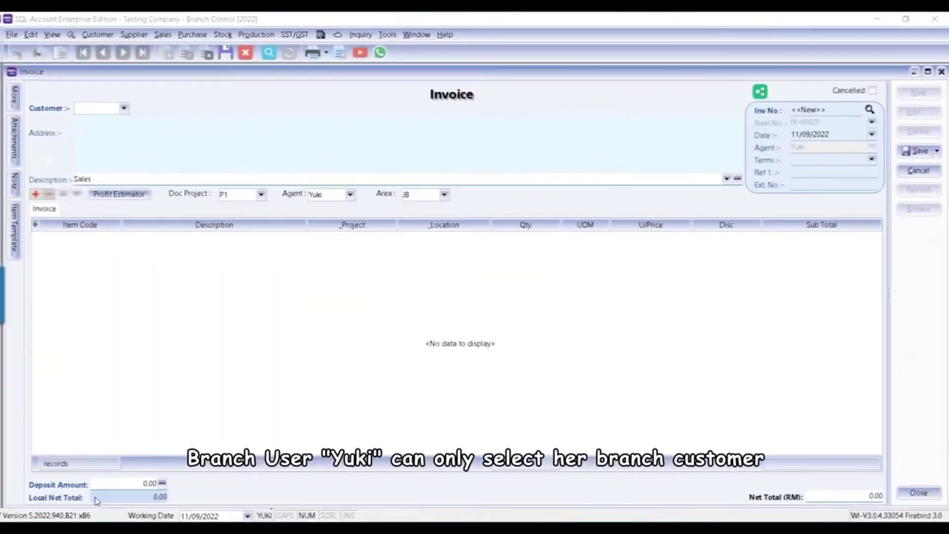
{"action": "left_click", "coordinate": [123, 108]}
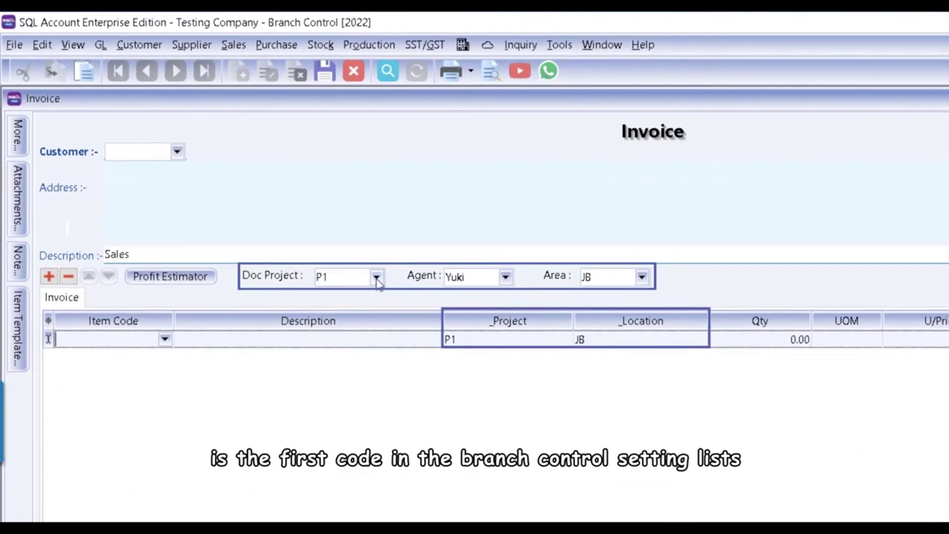
{"action": "left_click", "coordinate": [376, 277]}
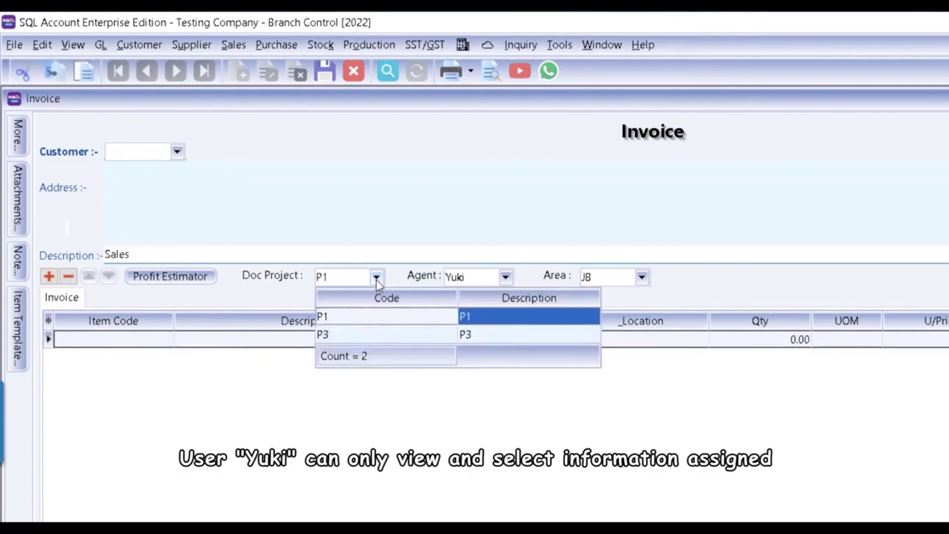
{"action": "left_click", "coordinate": [377, 277]}
- Keep agent Yuki and area JB, and add a line defaulting to project P1, location JB
{"action": "left_click", "coordinate": [505, 277]}
{"action": "left_click", "coordinate": [505, 277]}
{"action": "left_click", "coordinate": [642, 277]}
{"action": "left_click", "coordinate": [583, 343]}
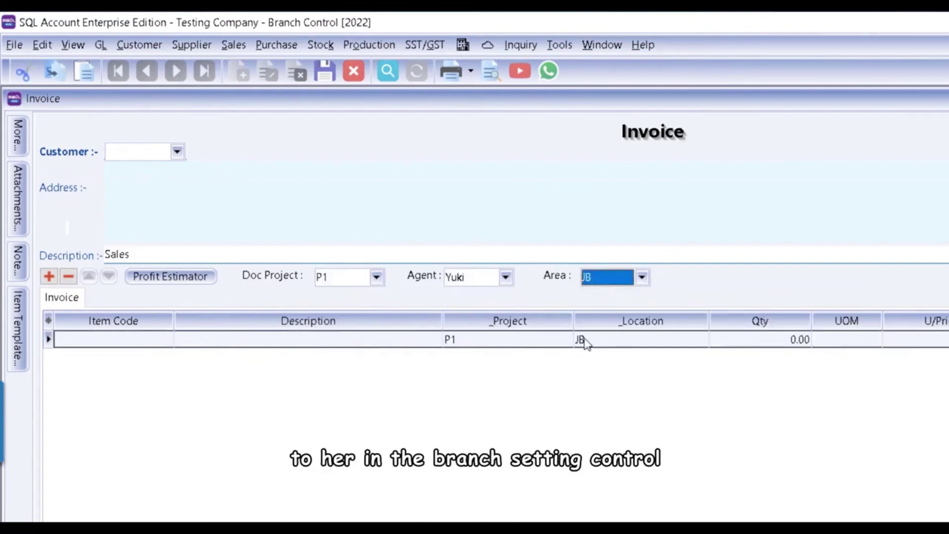
{"action": "left_click", "coordinate": [584, 340]}
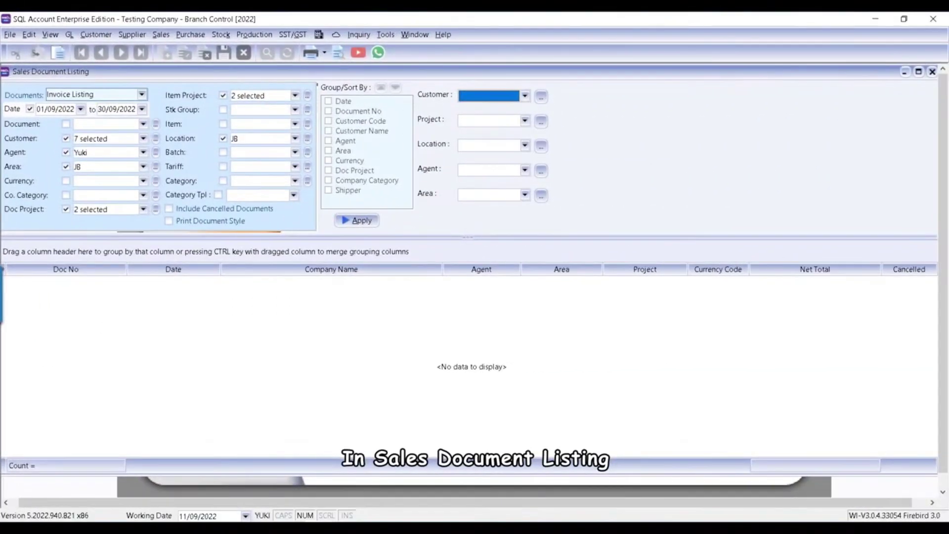
- Load Yuki's invoices and filter the listing by customer 300-A0001
{"action": "left_click", "coordinate": [363, 221]}
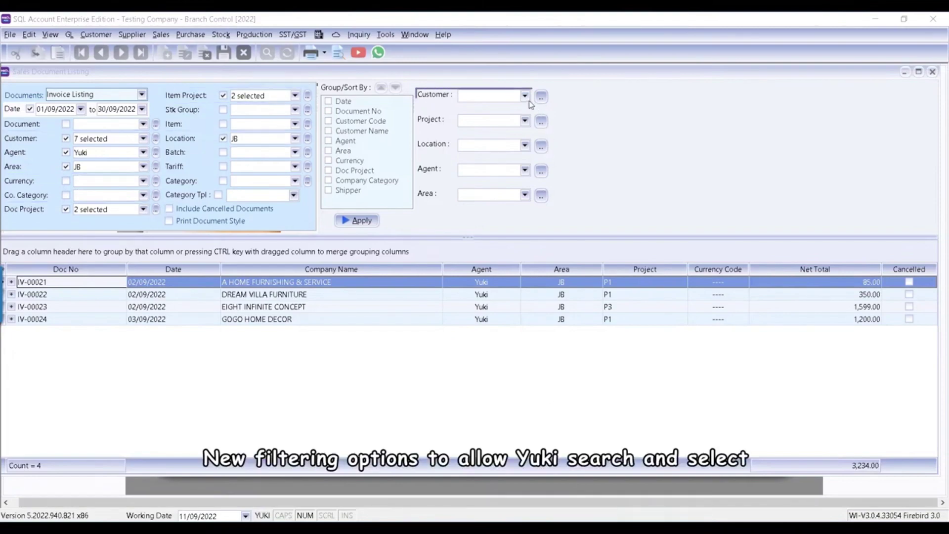
{"action": "left_click", "coordinate": [525, 96]}
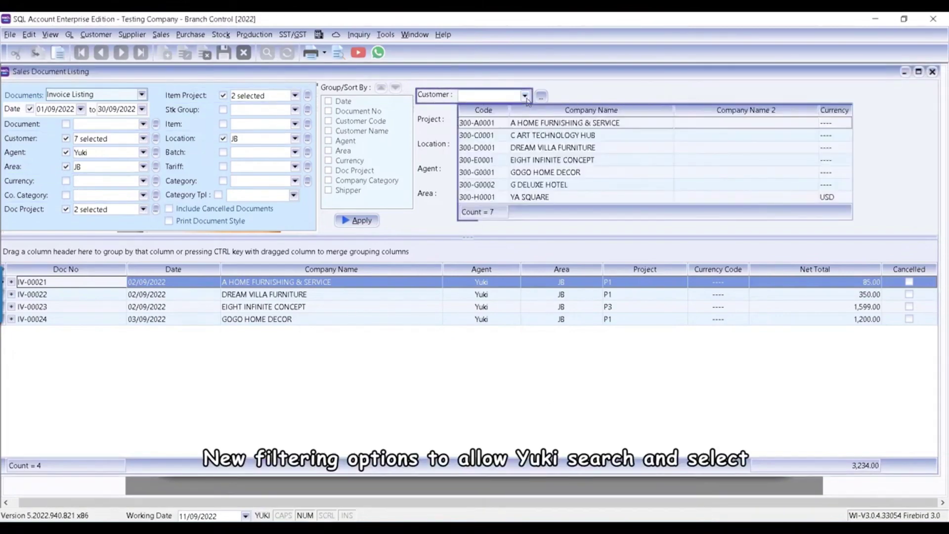
{"action": "left_click", "coordinate": [522, 123]}
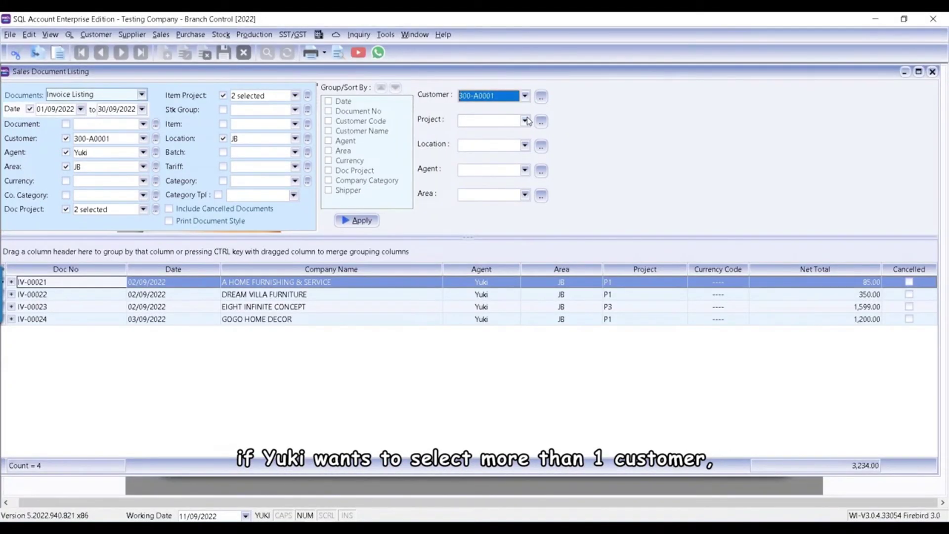
- Filter the invoice listing to customers 300-A0001 and 300-D0001 and refresh it
{"action": "left_click", "coordinate": [540, 96]}
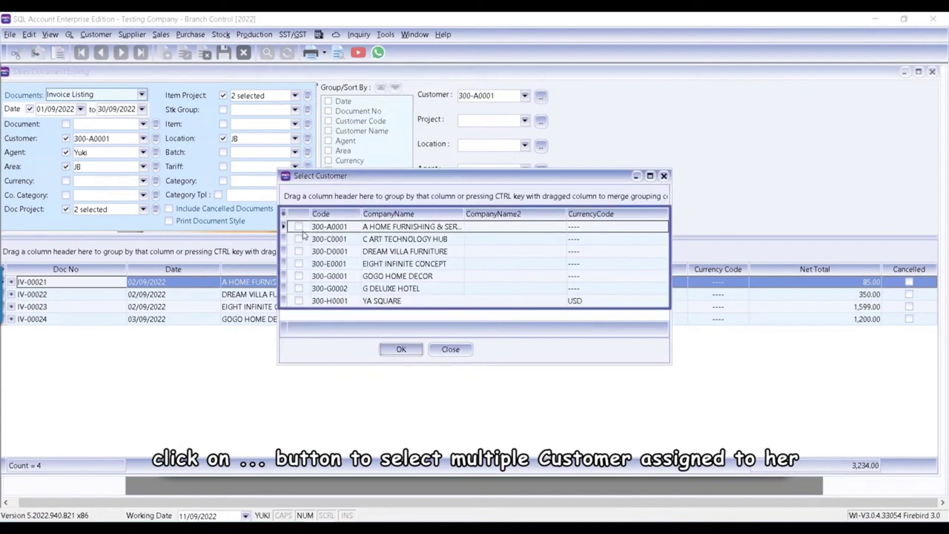
{"action": "left_click", "coordinate": [299, 226]}
{"action": "left_click", "coordinate": [299, 252]}
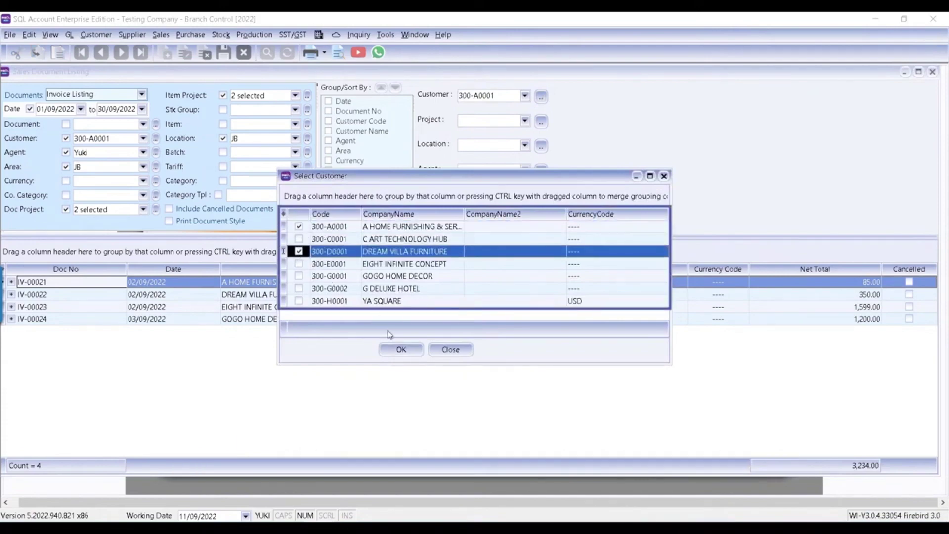
{"action": "left_click", "coordinate": [401, 348]}
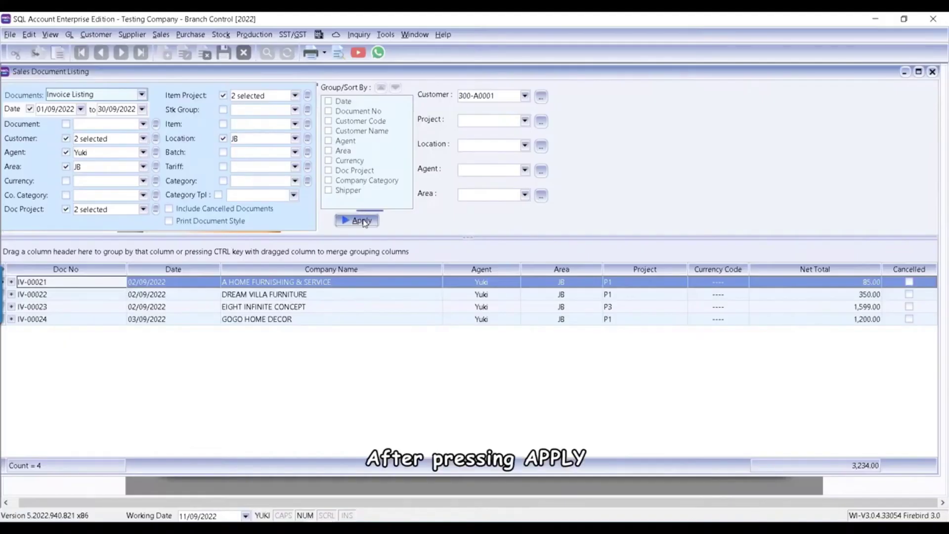
{"action": "left_click", "coordinate": [362, 221]}
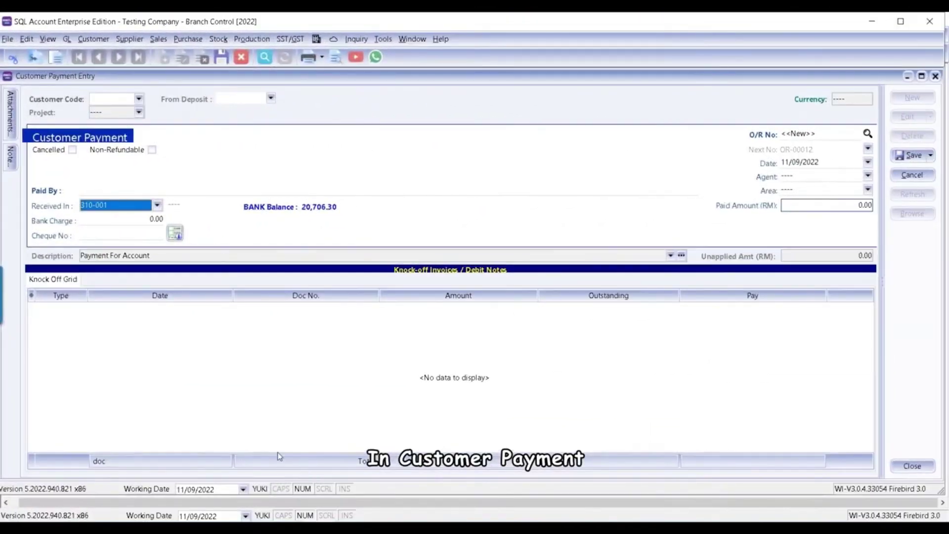
- Check the Received In dropdown, which offers Yuki only two receiving accounts
{"action": "left_click", "coordinate": [158, 205]}
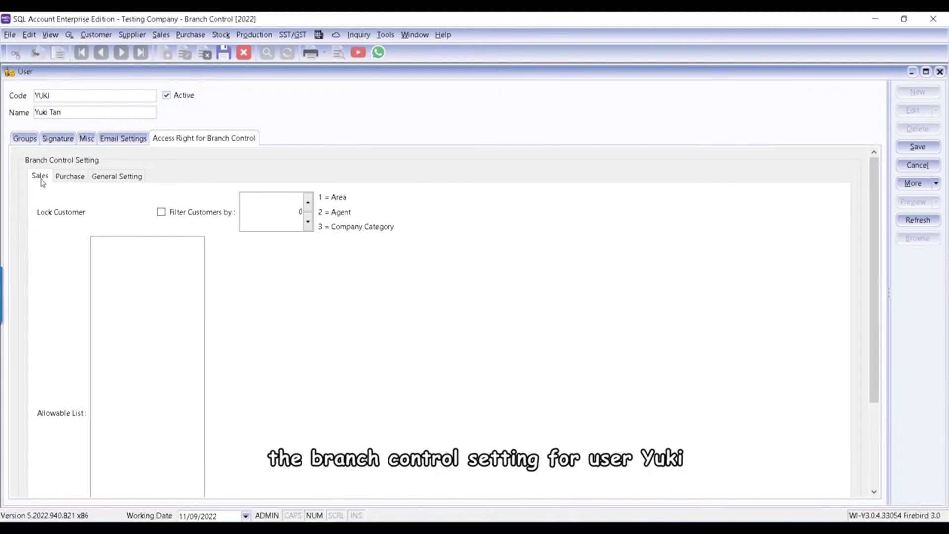
- Lock Yuki's customers, filter them by area (1), and allow areas JB and US
{"action": "left_click", "coordinate": [41, 181]}
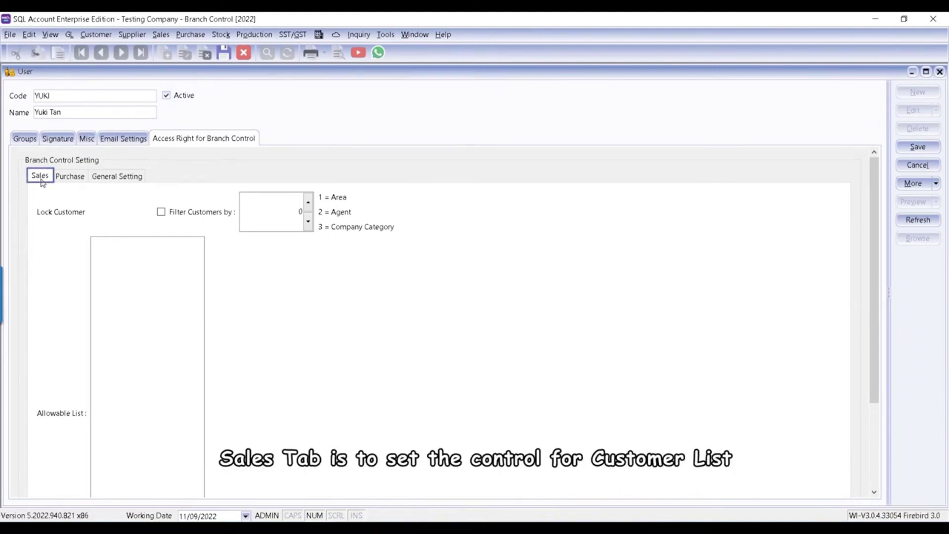
{"action": "left_click", "coordinate": [160, 211]}
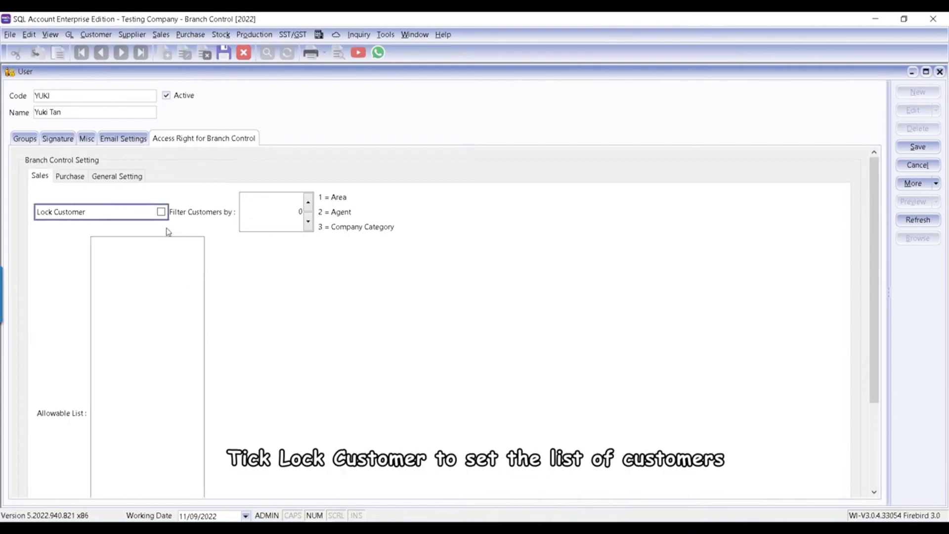
{"action": "left_click", "coordinate": [161, 212]}
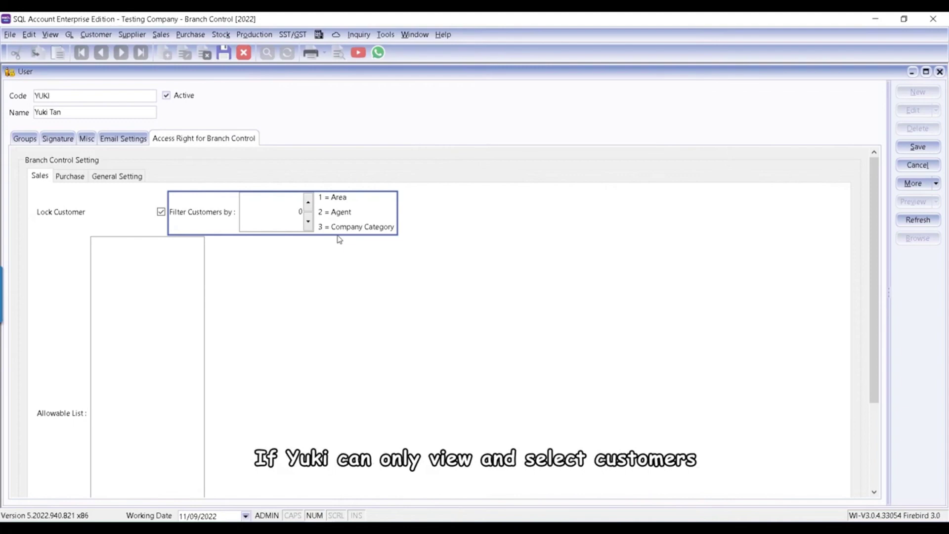
{"action": "left_click", "coordinate": [291, 222]}
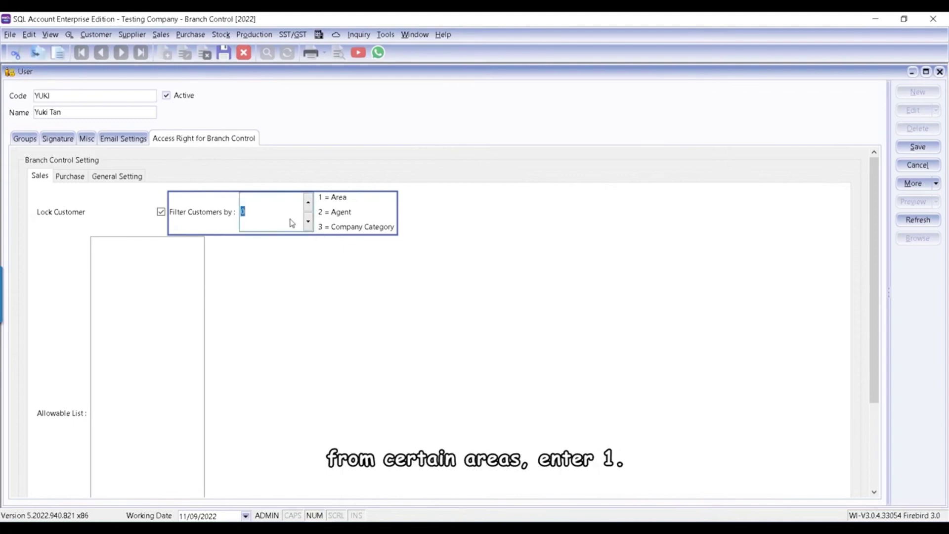
{"action": "type", "text": "1"}
{"action": "left_click", "coordinate": [147, 255]}
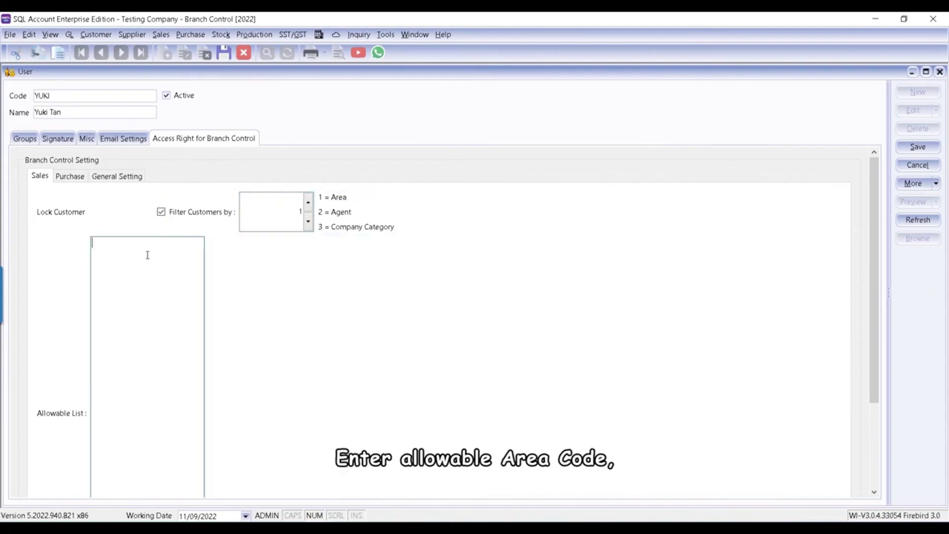
{"action": "type", "text": "JB"}
{"action": "key", "text": "Return"}
{"action": "type", "text": "US"}
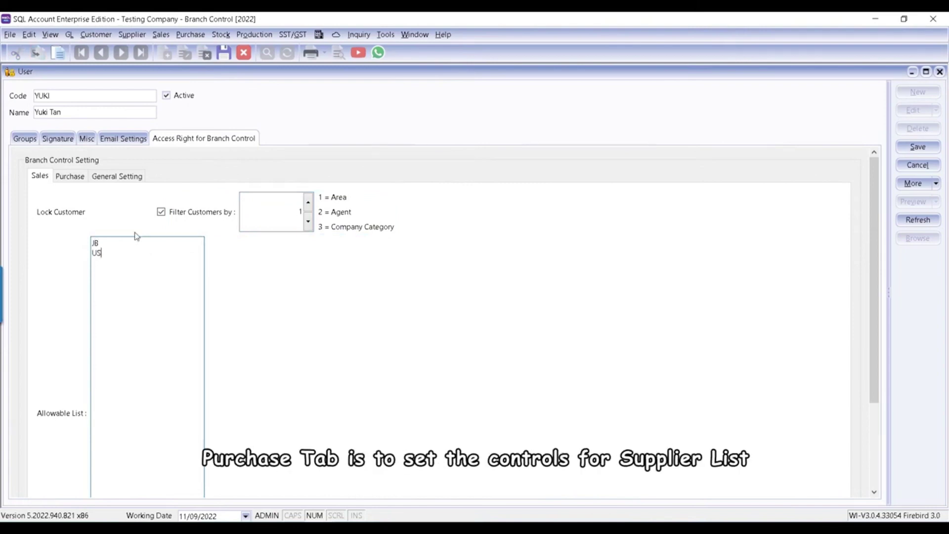
- Lock Yuki's suppliers, filtered by agent (2), with Yuki as the only allowable agent
{"action": "left_click", "coordinate": [82, 182]}
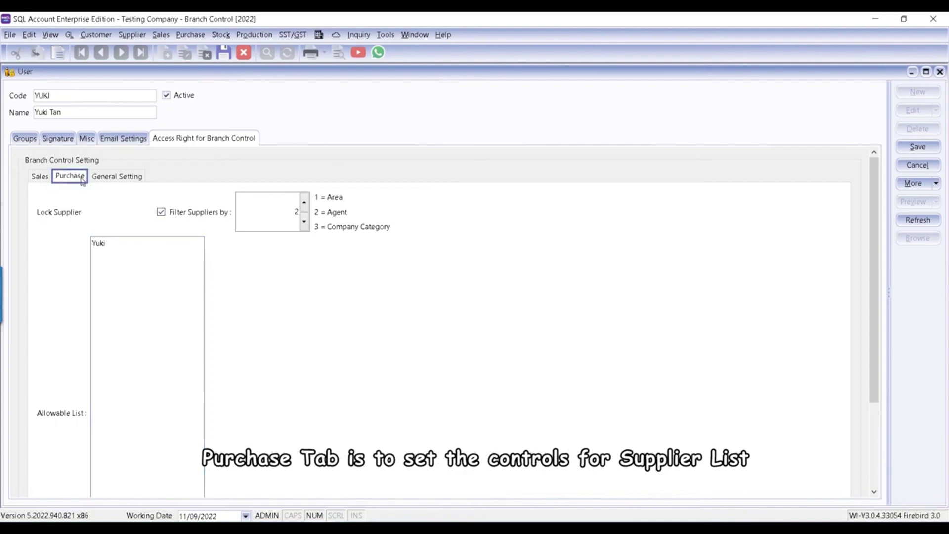
{"action": "left_click", "coordinate": [160, 212]}
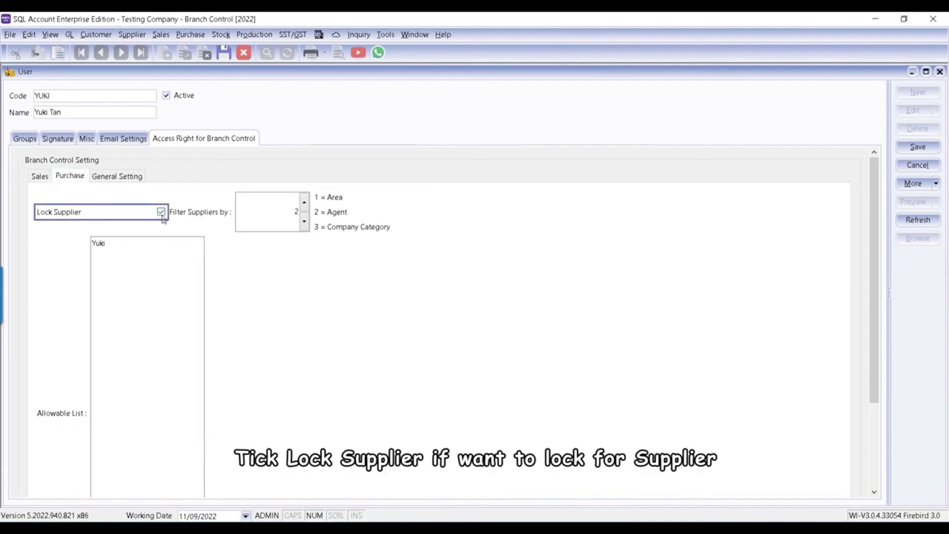
{"action": "left_click", "coordinate": [278, 226]}
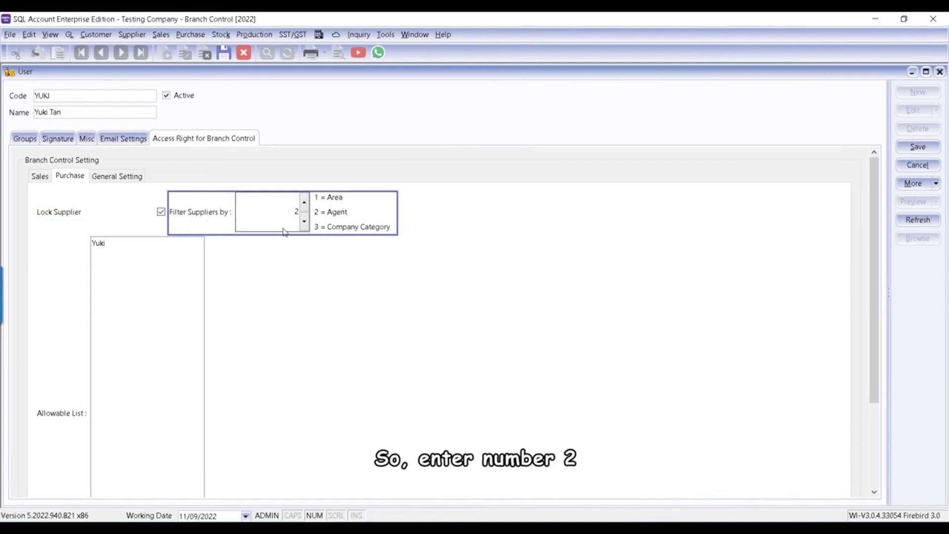
{"action": "left_click", "coordinate": [137, 260]}
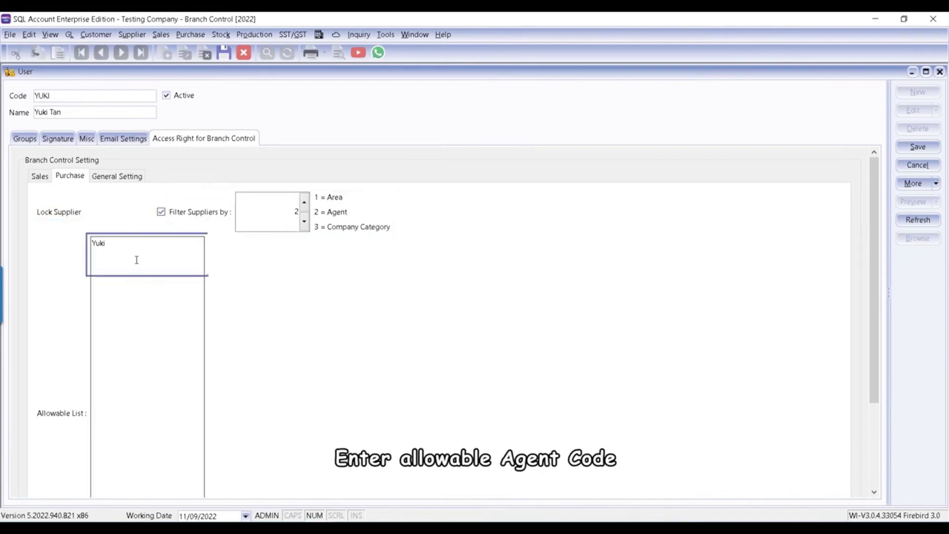
- In General Settings, lock Yuki to projects P1 and P2 and location JB
{"action": "left_click", "coordinate": [124, 182]}
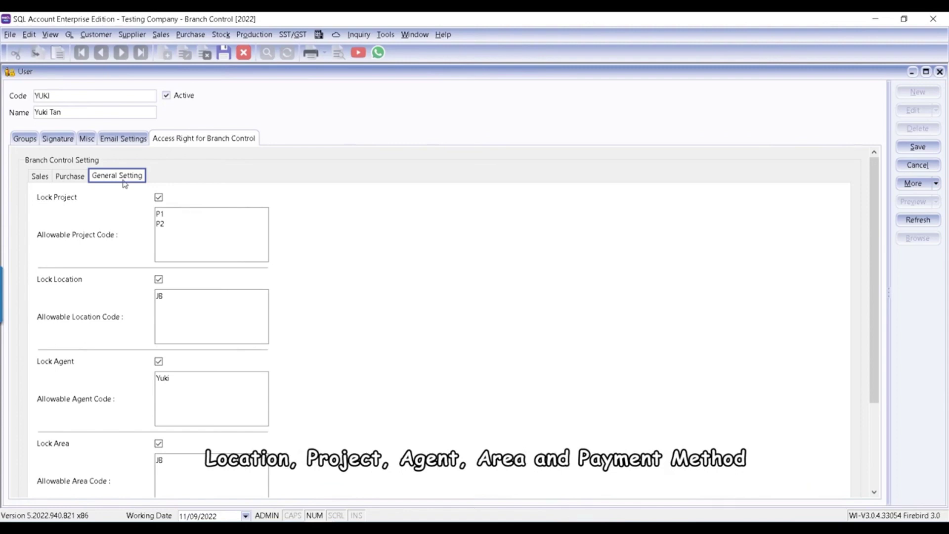
{"action": "left_click", "coordinate": [159, 199]}
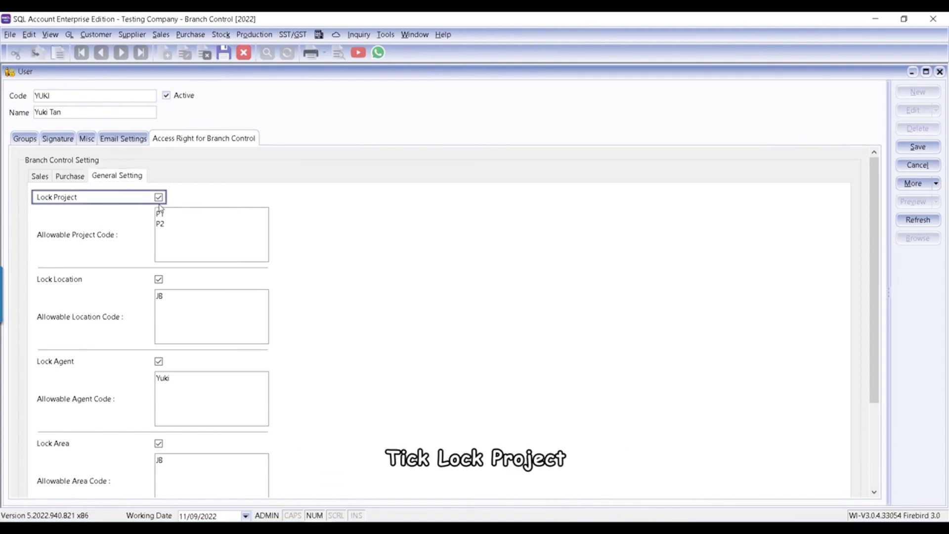
{"action": "left_click", "coordinate": [165, 223]}
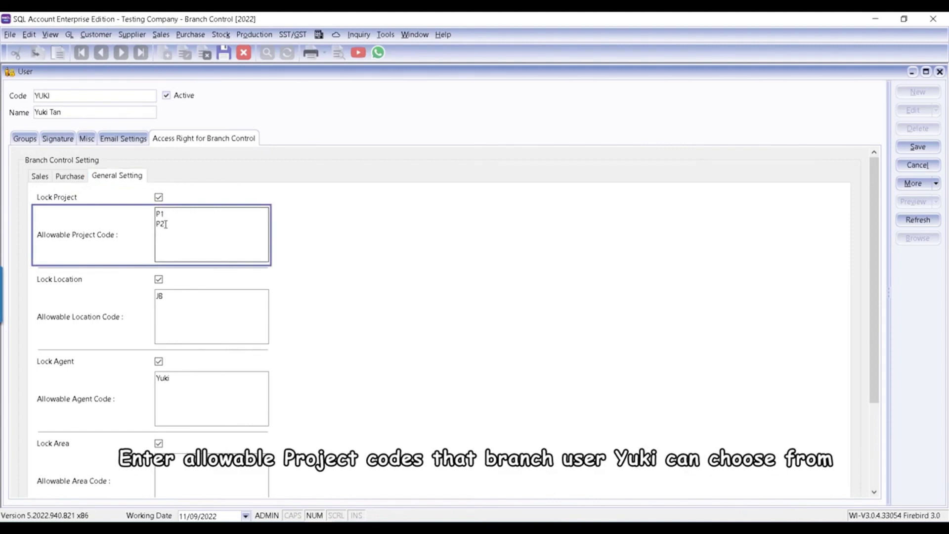
{"action": "left_click", "coordinate": [159, 279]}
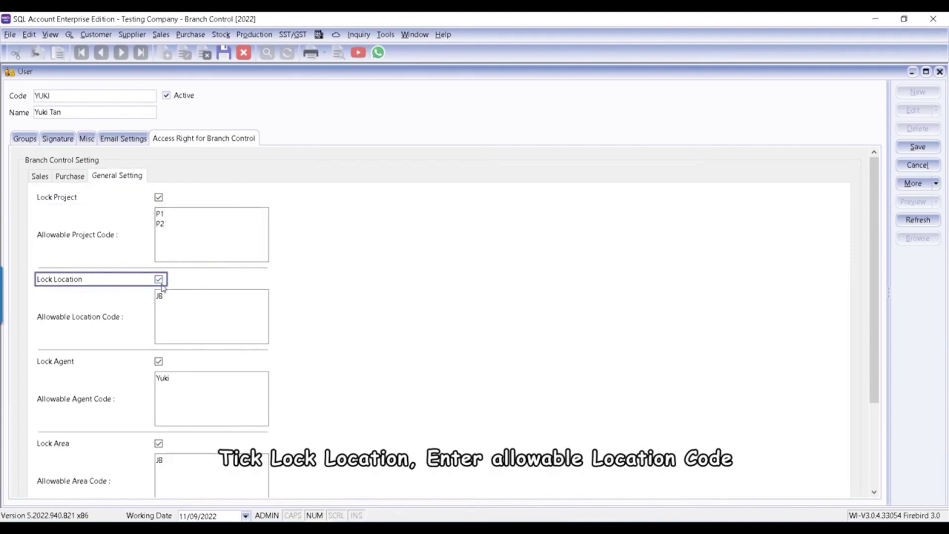
{"action": "left_click", "coordinate": [170, 298]}
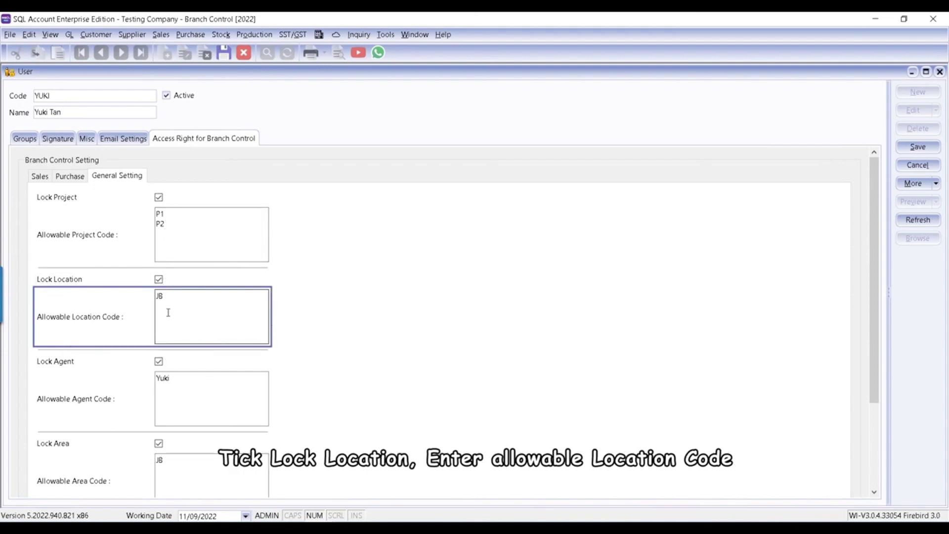
{"action": "scroll", "coordinate": [176, 342], "scroll_direction": "down", "scroll_amount": 2}
{"action": "scroll", "coordinate": [176, 342], "scroll_direction": "down", "scroll_amount": 1}
{"action": "scroll", "coordinate": [177, 343], "scroll_direction": "down", "scroll_amount": 1}
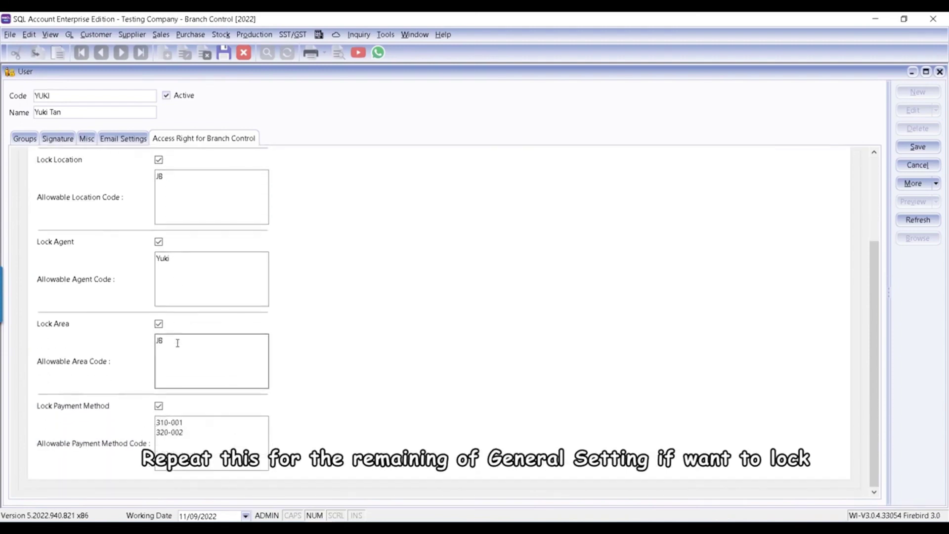